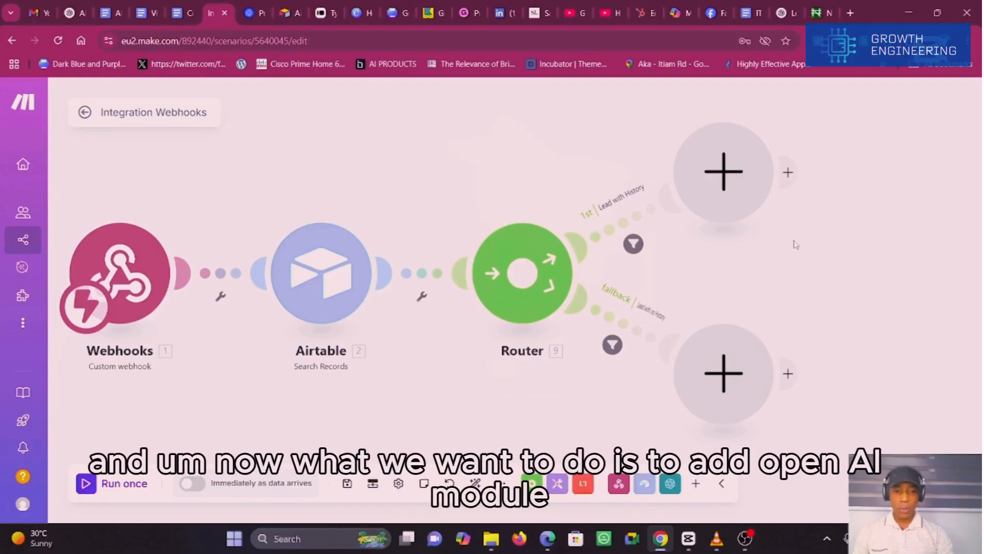
Step: Add an OpenAI Create a Completion (Prompt) module to the router's Lead with History branch
{"action": "left_click", "coordinate": [751, 194]}
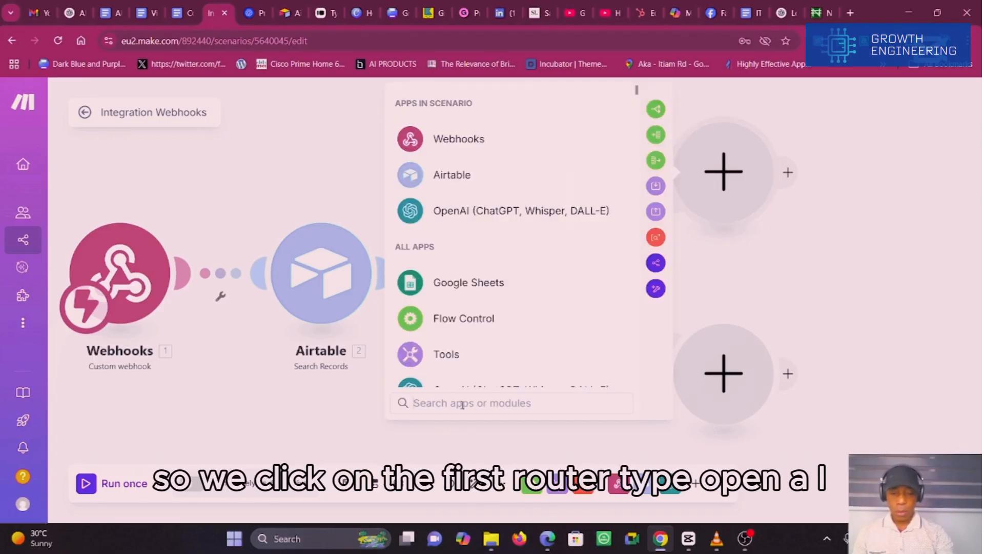
{"action": "type", "text": "ope"}
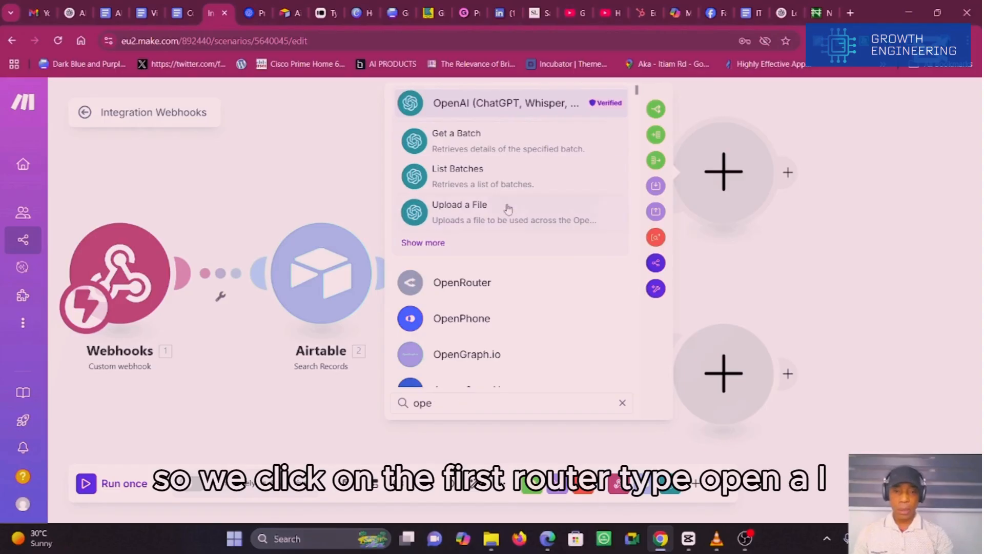
{"action": "left_click", "coordinate": [495, 107]}
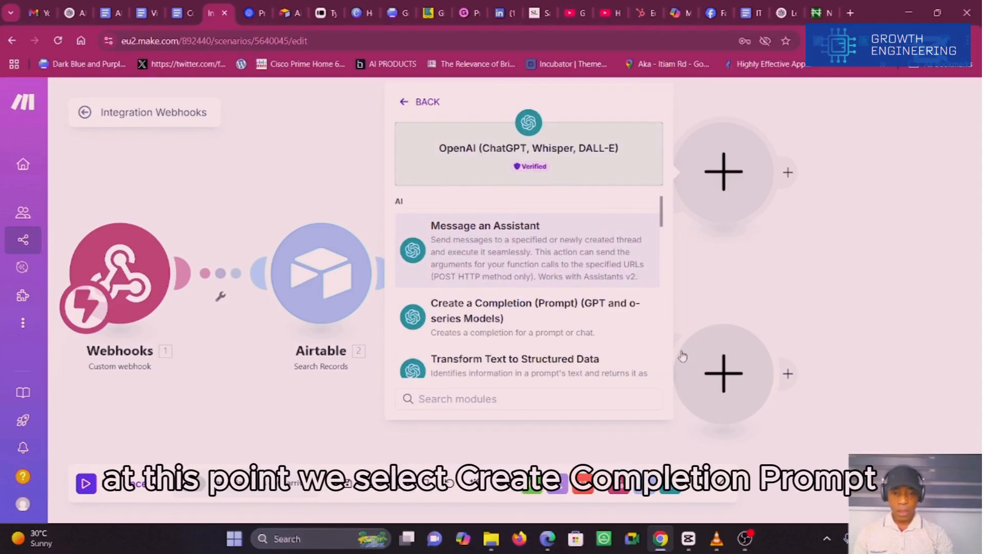
{"action": "left_click", "coordinate": [523, 317]}
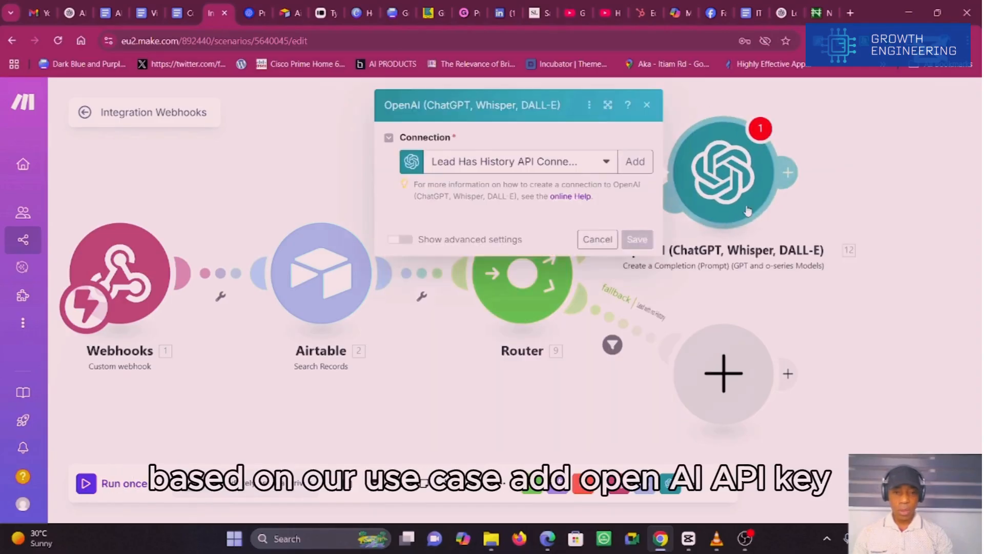
Step: Start a new connection for the OpenAI module and sign in to the OpenAI Platform with a Google account
{"action": "left_click", "coordinate": [634, 157]}
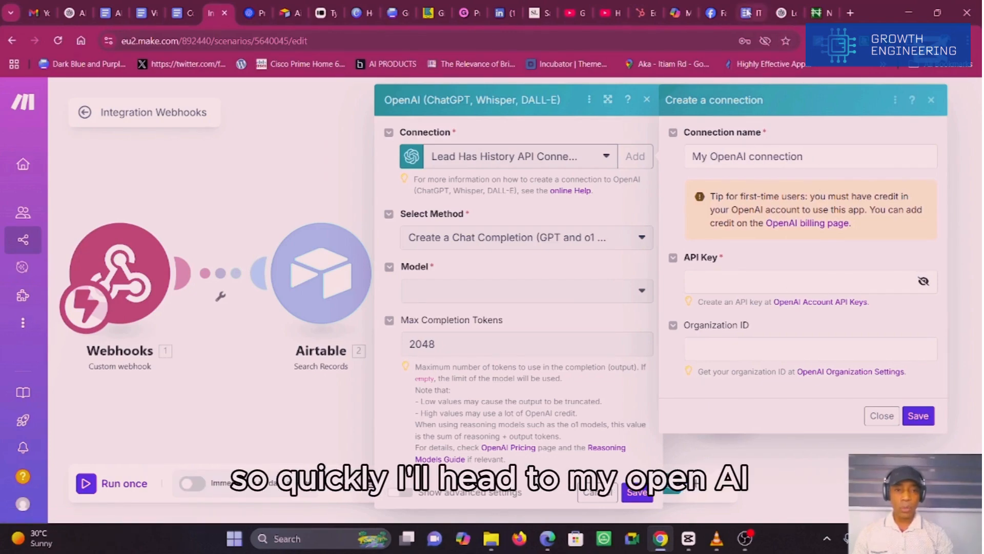
{"action": "left_click", "coordinate": [785, 10]}
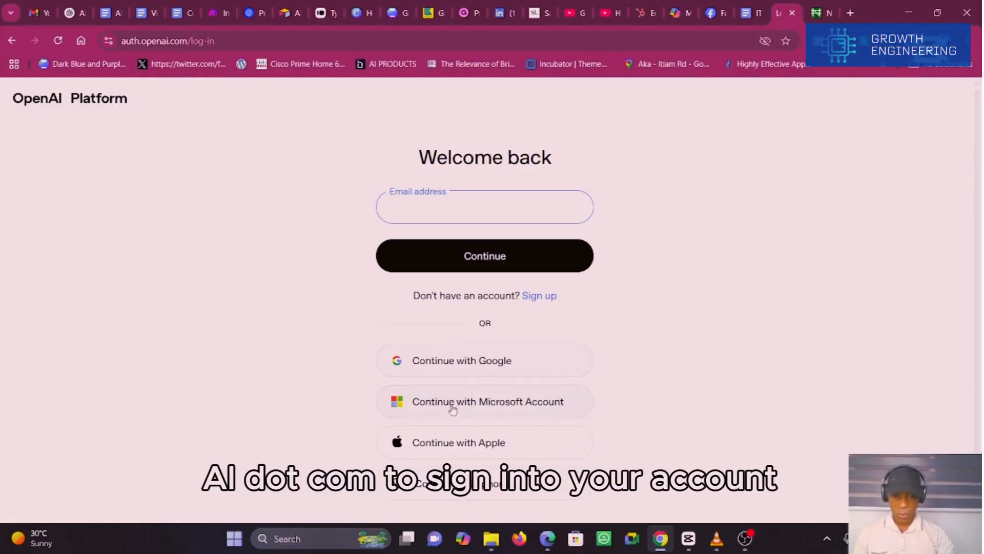
{"action": "left_click", "coordinate": [437, 369]}
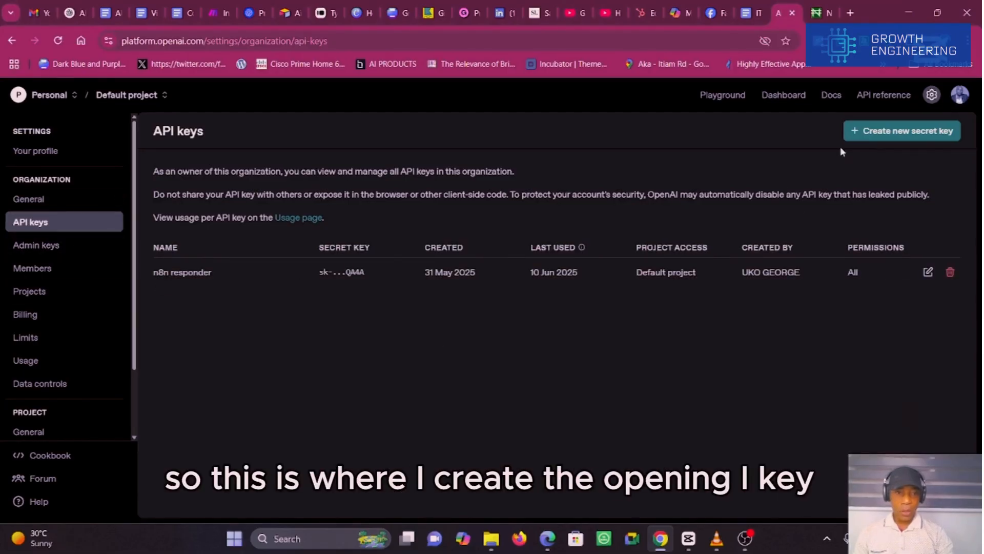
Step: Create a secret key named "makeapi key" in the Default project with all permissions, and copy it
{"action": "left_click", "coordinate": [913, 132]}
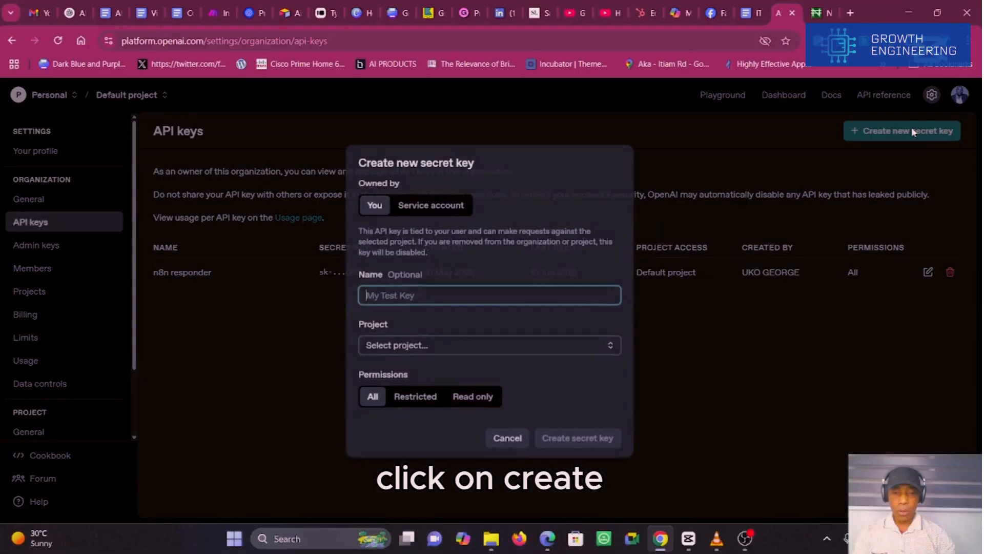
{"action": "left_click", "coordinate": [470, 299]}
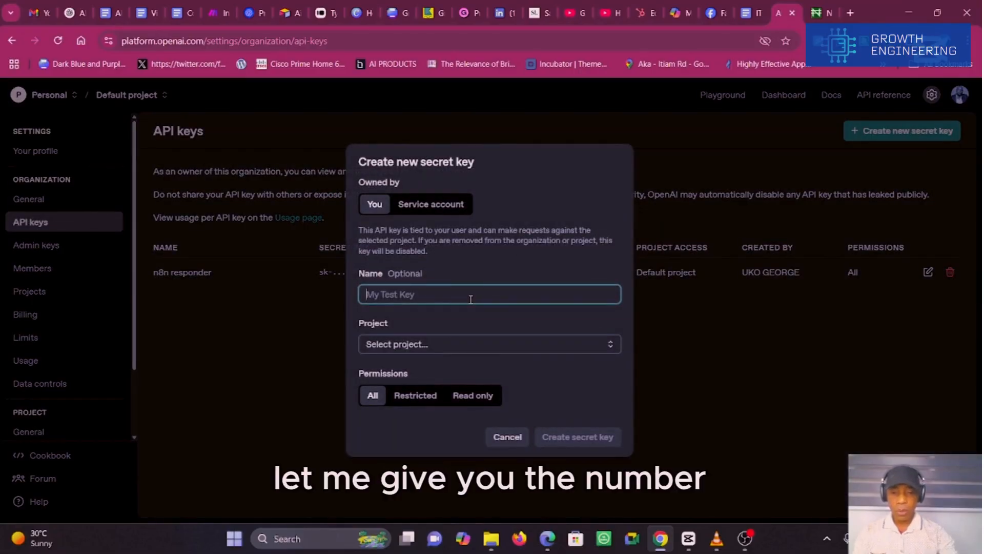
{"action": "type", "text": "makeapi key"}
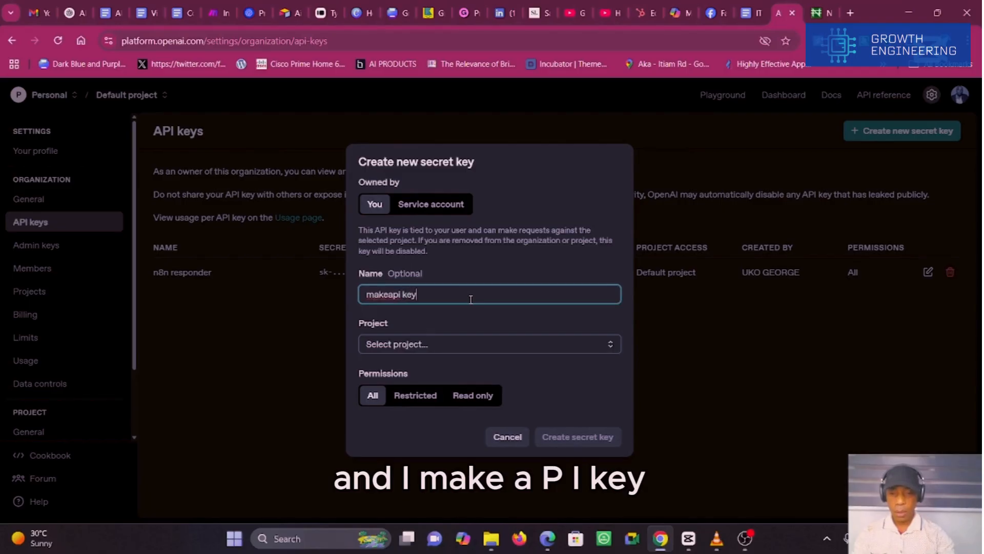
{"action": "left_click", "coordinate": [610, 347]}
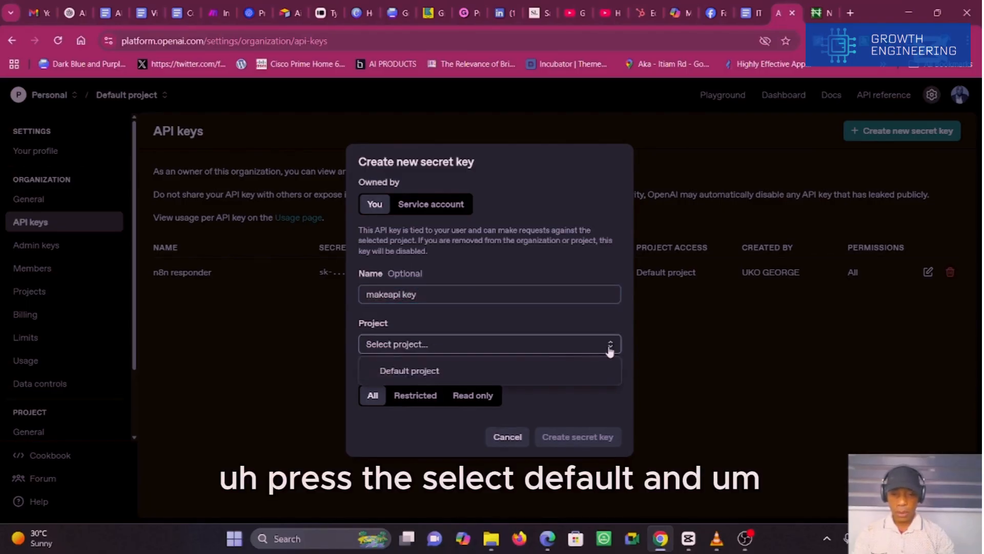
{"action": "left_click", "coordinate": [403, 375]}
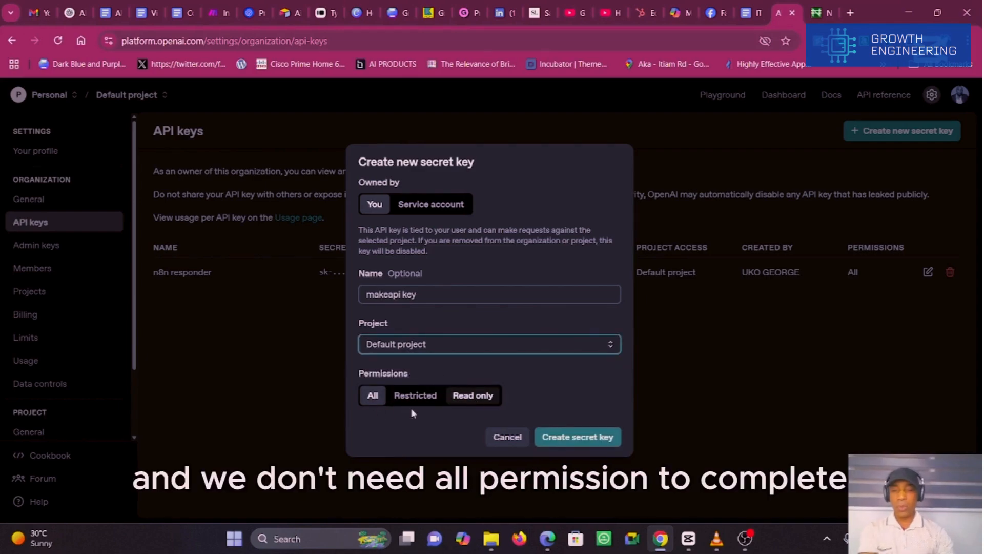
{"action": "left_click", "coordinate": [587, 440]}
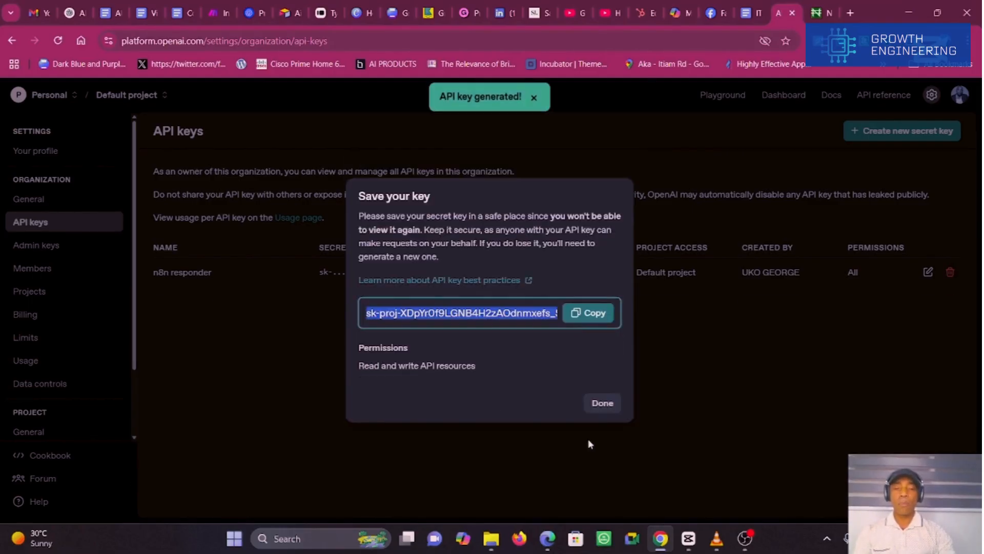
{"action": "left_click", "coordinate": [586, 313]}
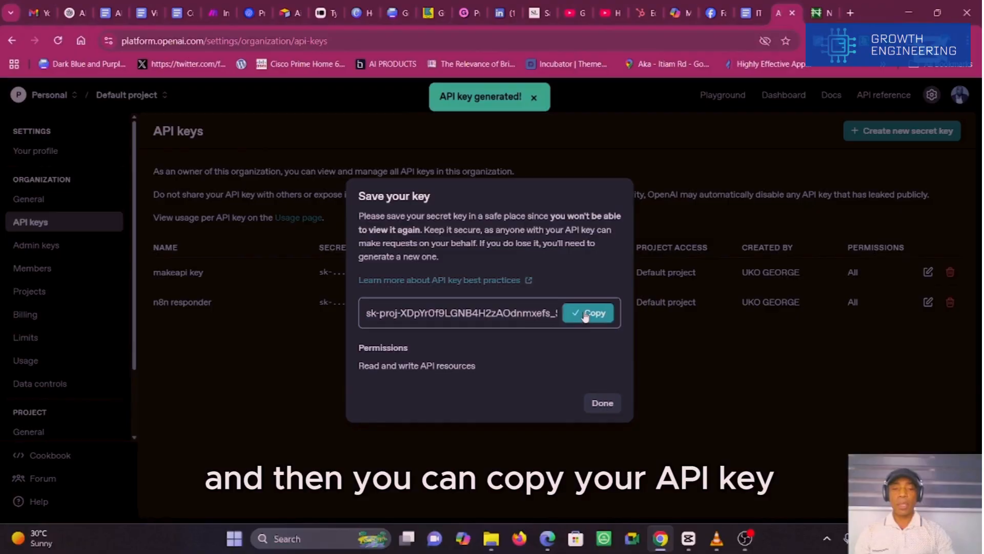
Step: Back in Make, paste the copied API key into the new OpenAI connection and save it
{"action": "left_click", "coordinate": [225, 15]}
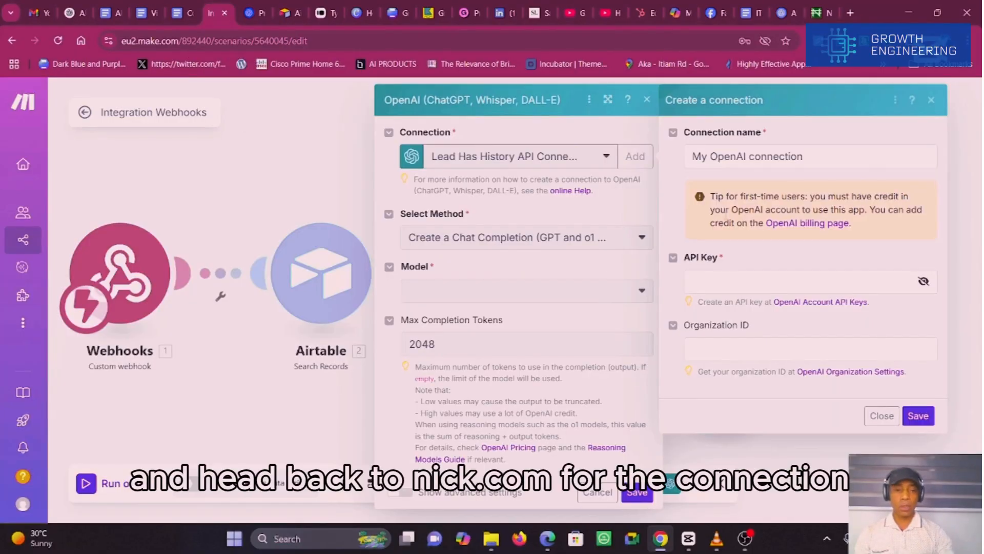
{"action": "left_click", "coordinate": [712, 280]}
{"action": "key", "text": "ctrl+v"}
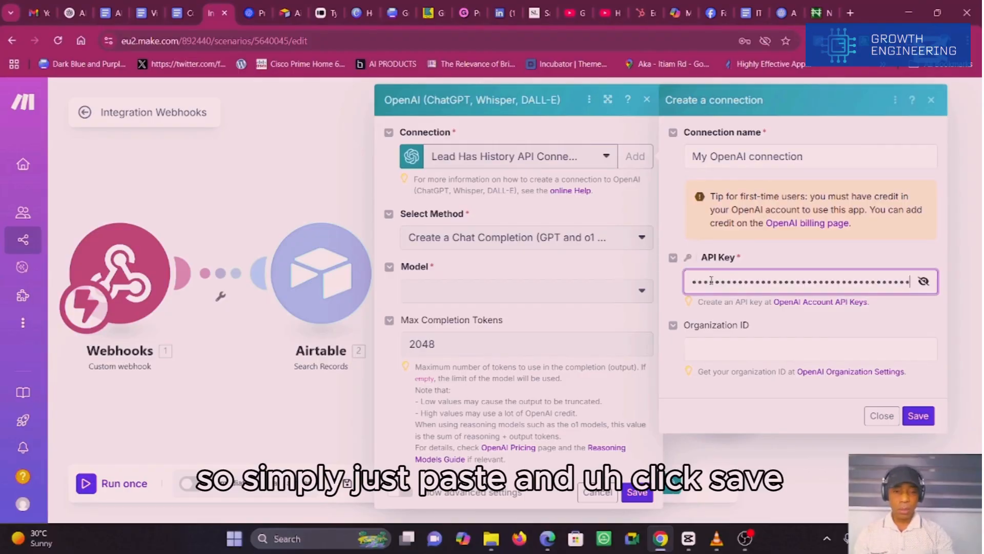
{"action": "left_click", "coordinate": [917, 415]}
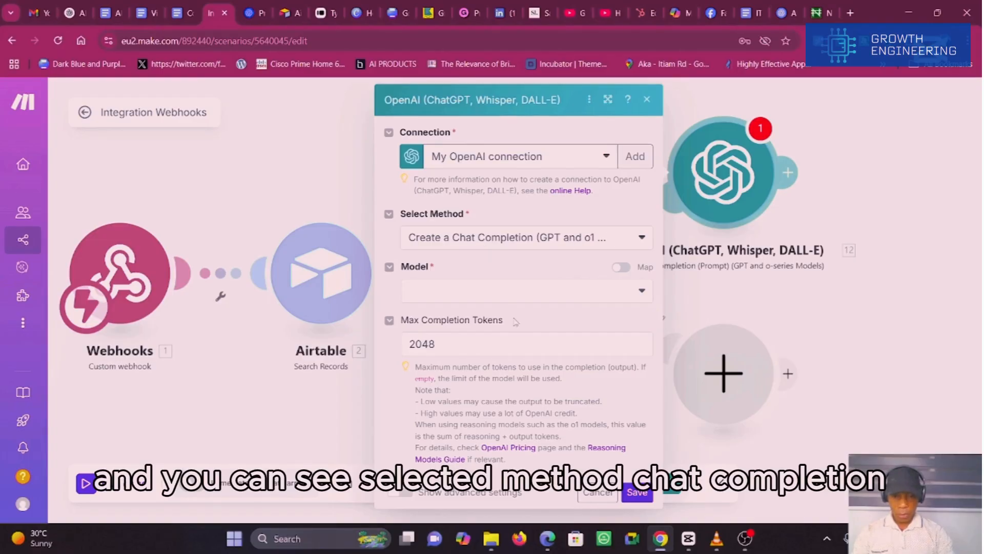
Step: Set the OpenAI module's model to gpt-4o (system)
{"action": "left_click", "coordinate": [644, 296]}
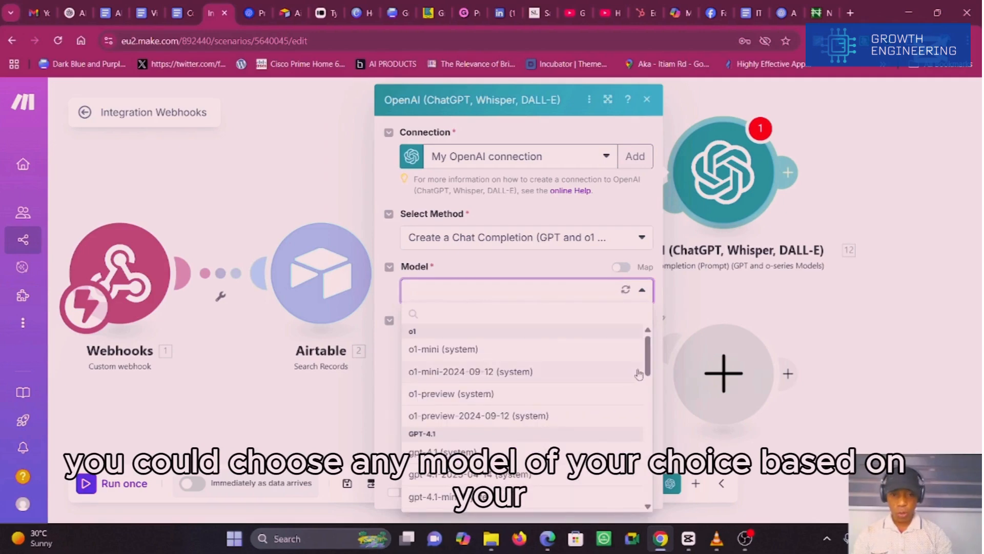
{"action": "left_click_drag", "start_coordinate": [647, 373], "coordinate": [640, 420]}
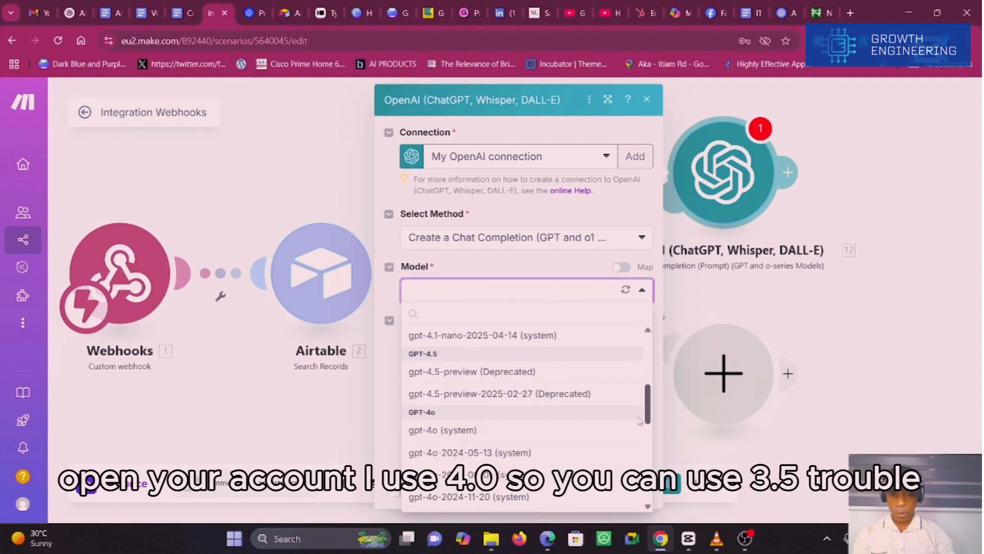
{"action": "left_click", "coordinate": [444, 430]}
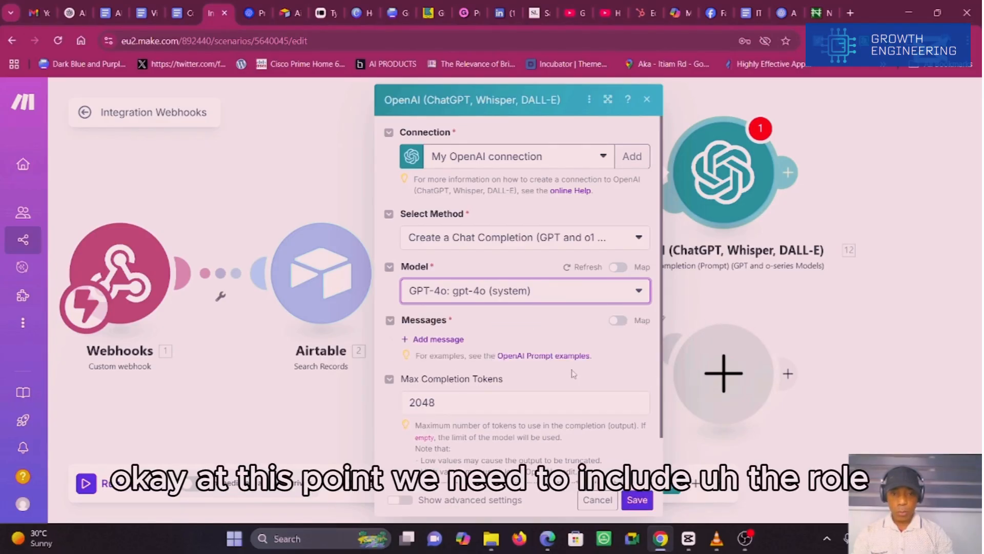
Step: Add a message with the Developer / System role and paste the follow-up email prompt as its text content
{"action": "left_click", "coordinate": [431, 342]}
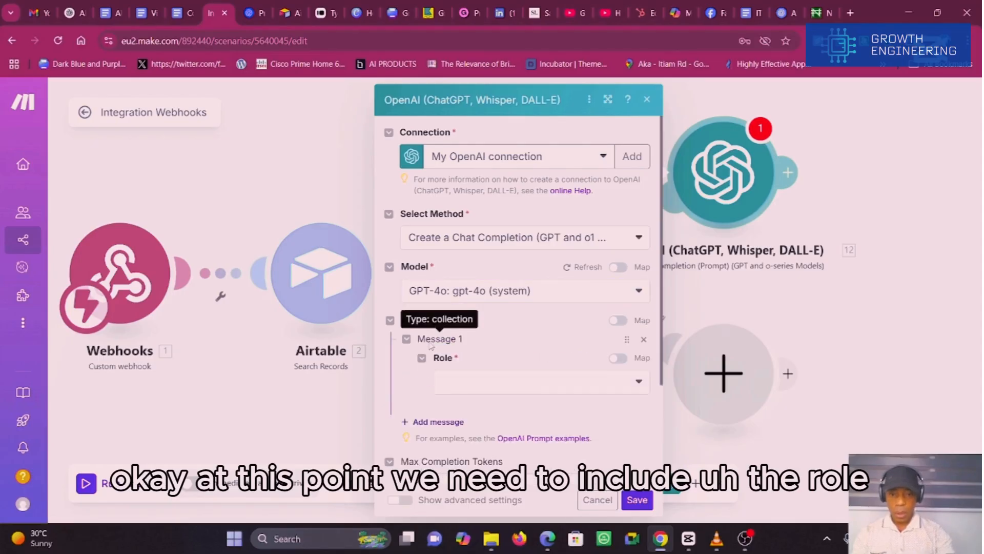
{"action": "left_click", "coordinate": [639, 383]}
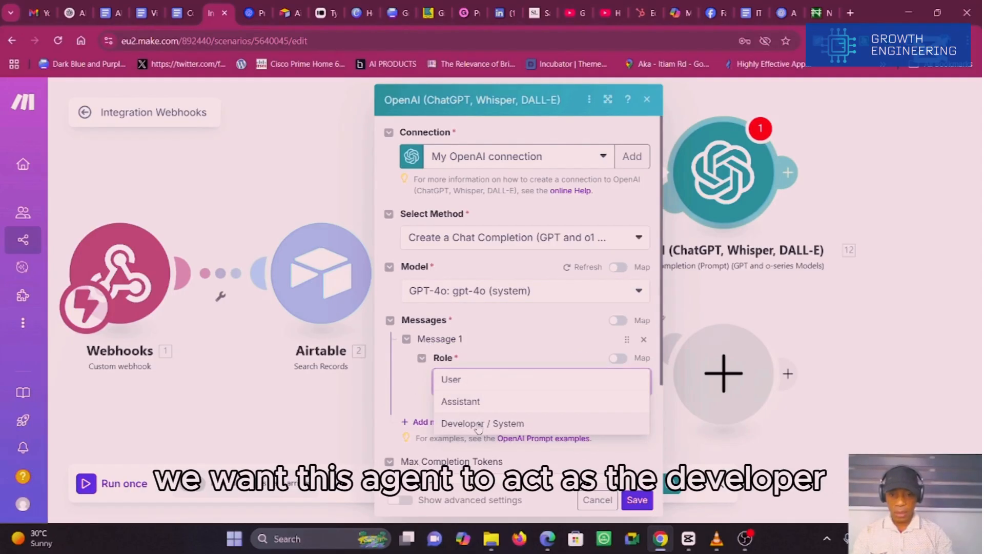
{"action": "left_click", "coordinate": [479, 423]}
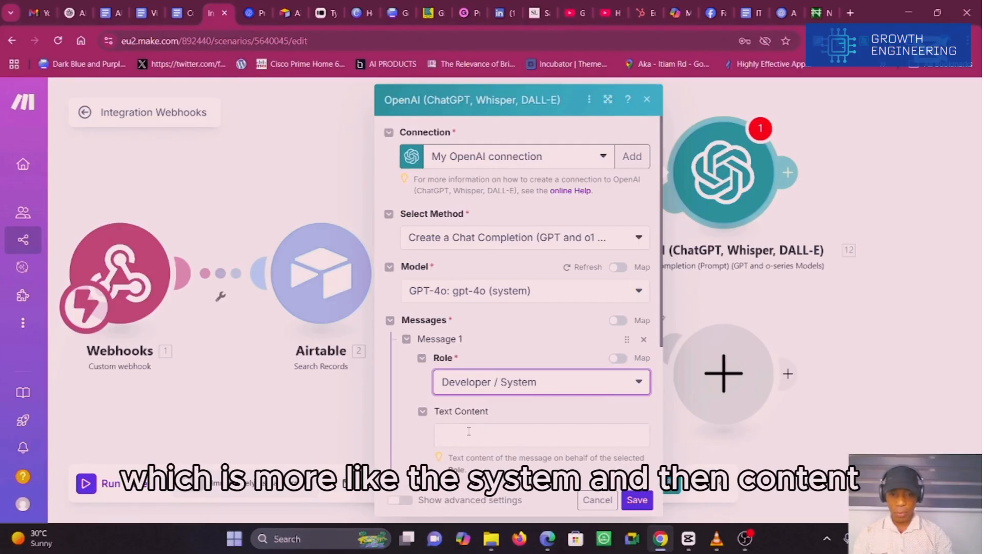
{"action": "left_click", "coordinate": [467, 433]}
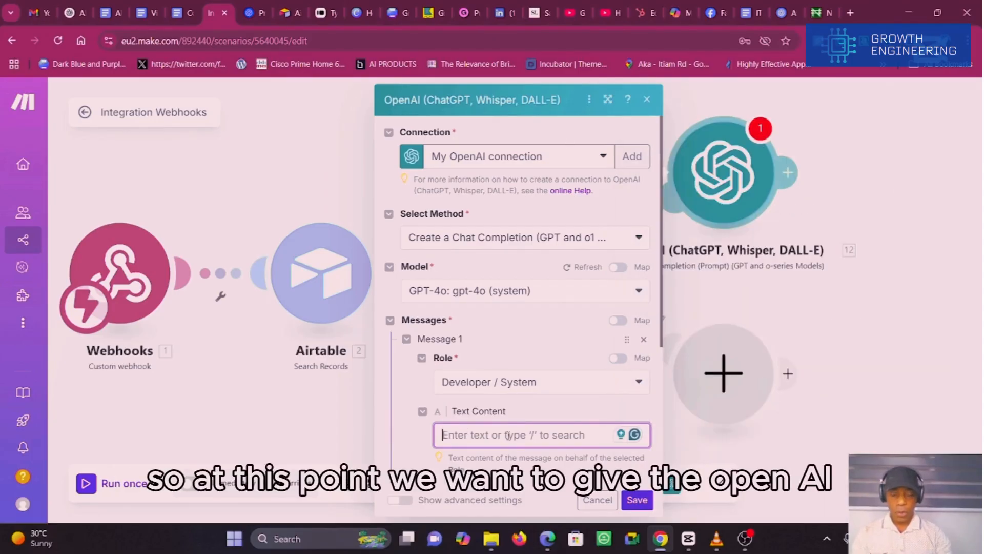
{"action": "key", "text": "ctrl+v"}
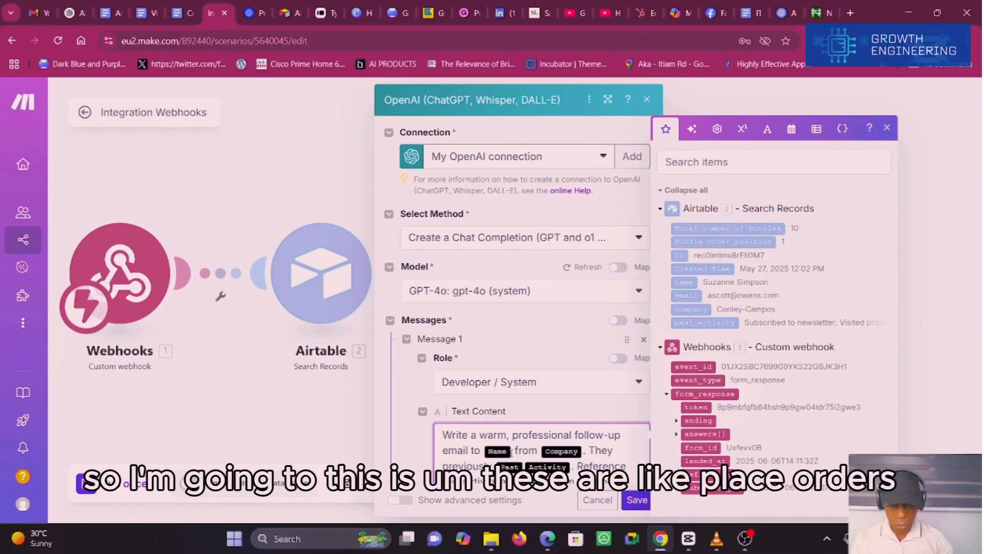
Step: Replace the Name and Company placeholders in the prompt with the Airtable name and company fields
{"action": "mouse_move", "coordinate": [510, 452]}
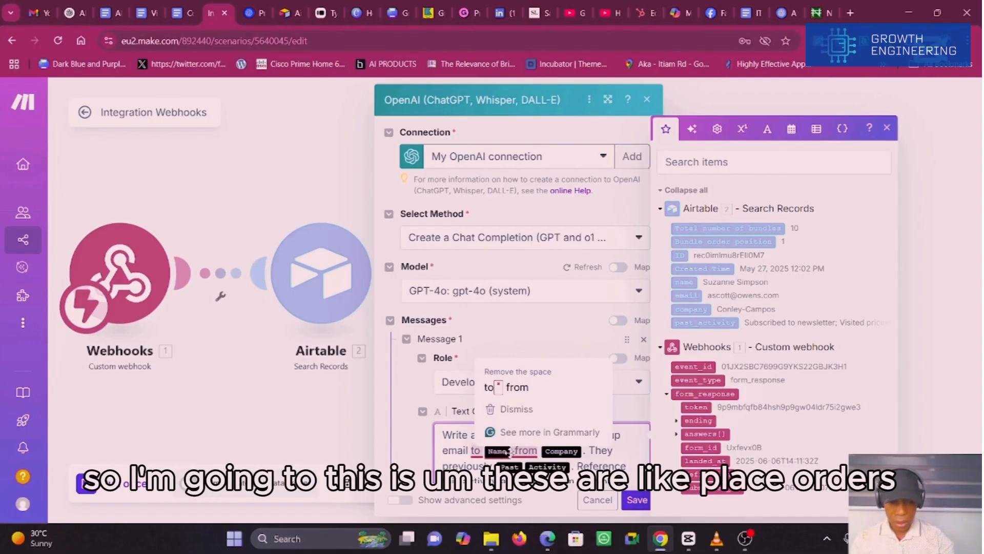
{"action": "scroll", "coordinate": [510, 452], "scroll_direction": "down", "scroll_amount": 2}
{"action": "mouse_move", "coordinate": [508, 362]}
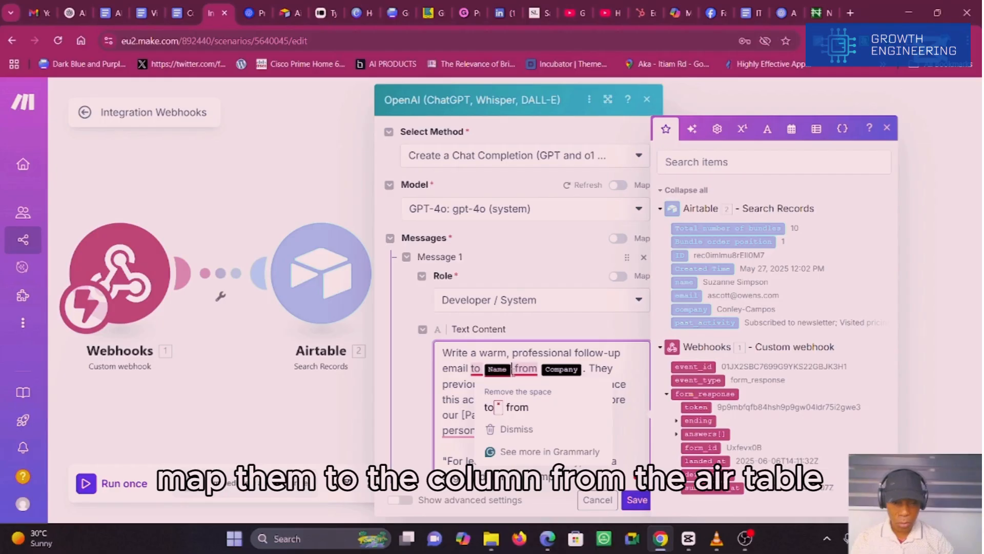
{"action": "key", "text": "BackSpace"}
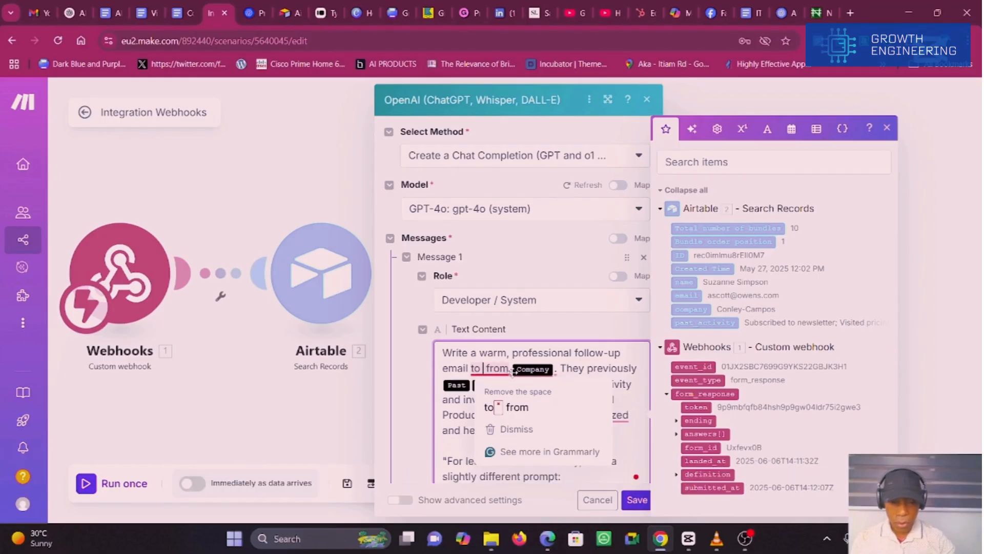
{"action": "left_click", "coordinate": [686, 281]}
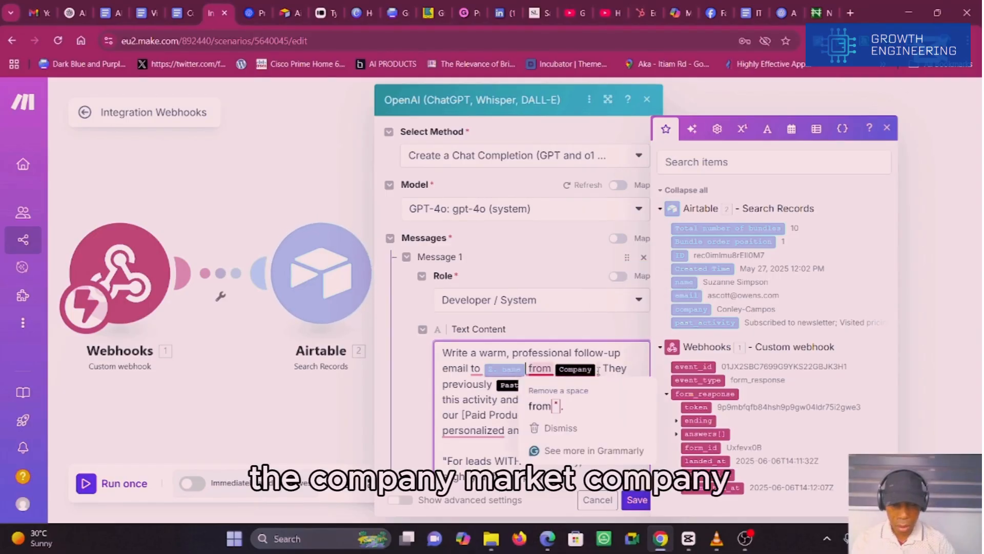
{"action": "key", "text": "BackSpace"}
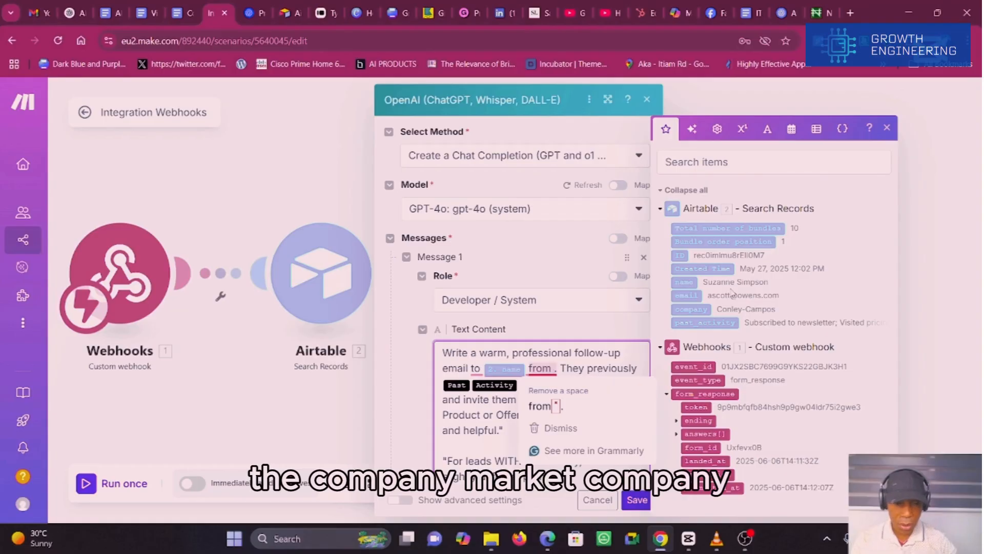
{"action": "left_click", "coordinate": [690, 309]}
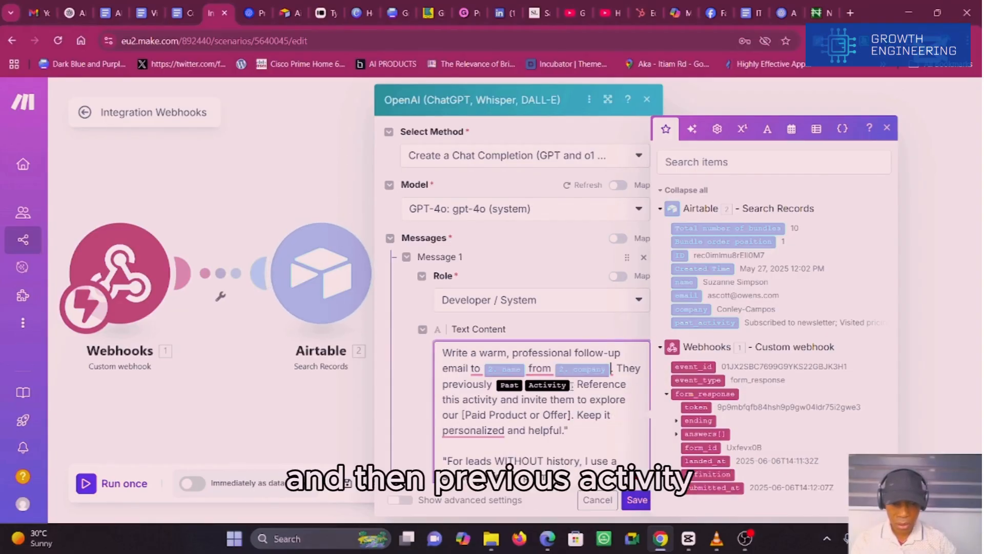
Step: Replace the Past Activity placeholder with the Airtable past_activity field and accept the Grammarly suggestion to remove the space after "from"
{"action": "key", "text": "BackSpace"}
{"action": "key", "text": "BackSpace"}
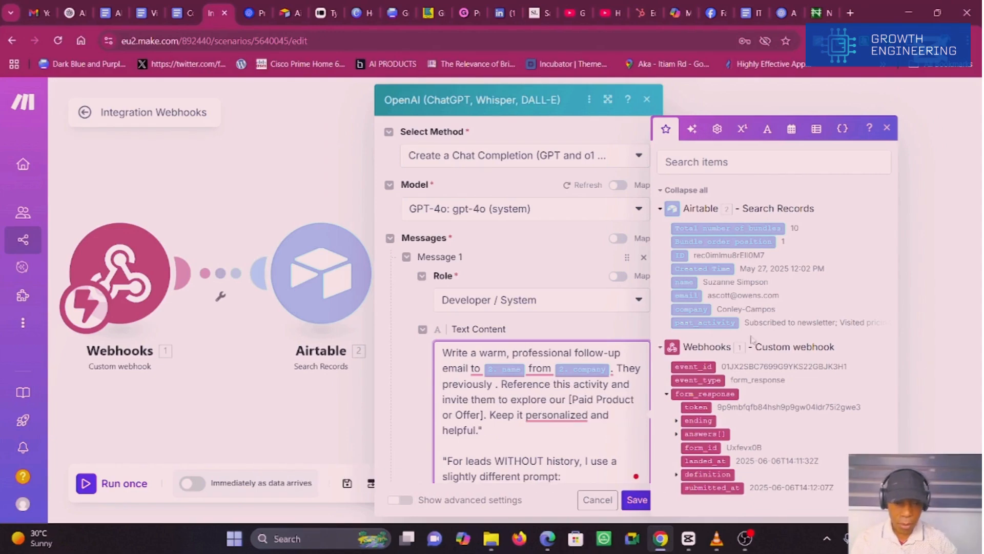
{"action": "left_click", "coordinate": [727, 320]}
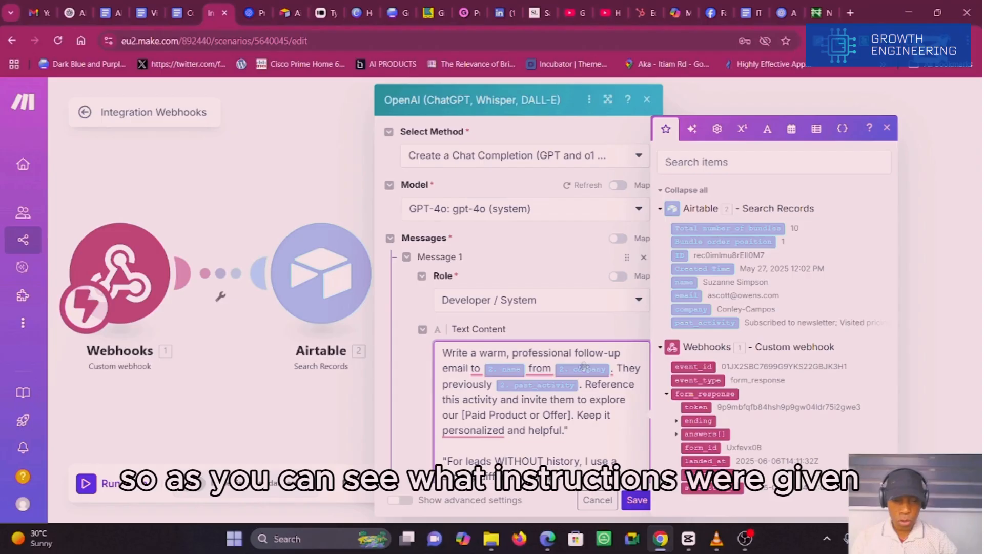
{"action": "mouse_move", "coordinate": [542, 368]}
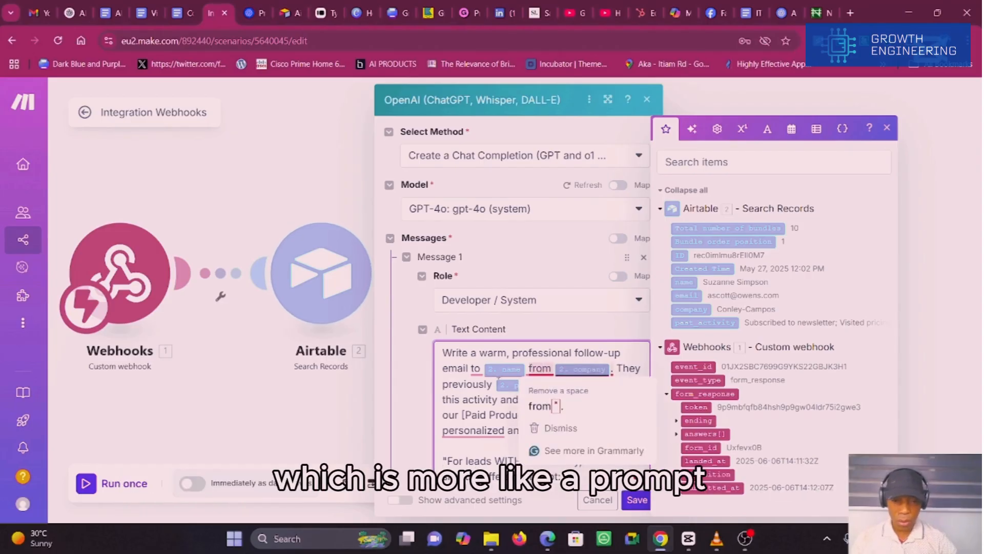
{"action": "left_click", "coordinate": [598, 384]}
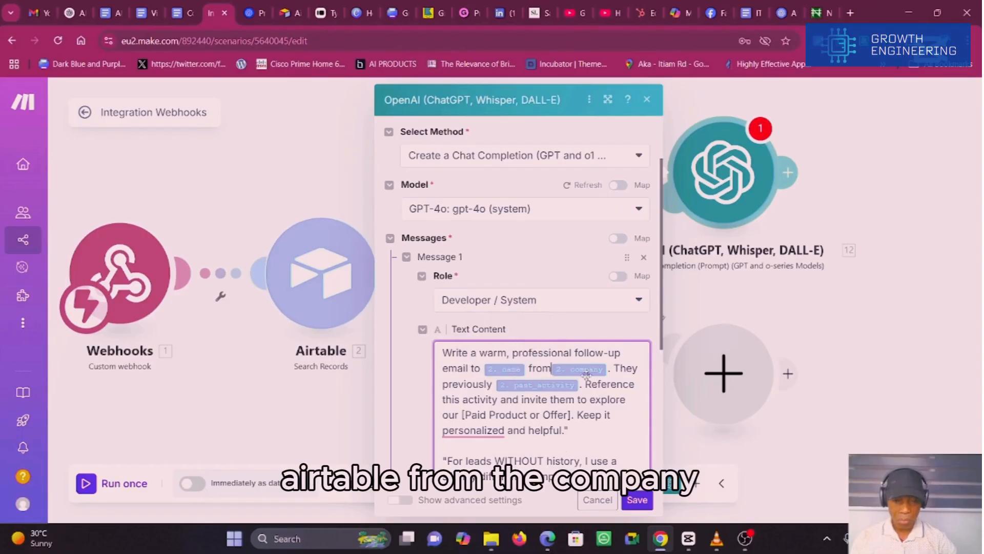
Step: Select the "For leads WITHOUT history" text in the prompt and save the OpenAI module's settings
{"action": "mouse_move", "coordinate": [597, 375]}
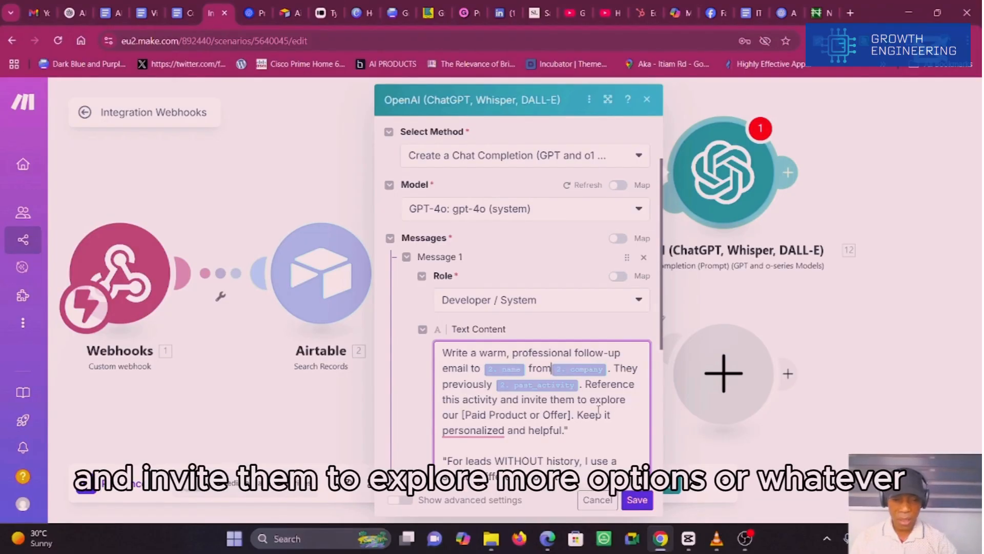
{"action": "mouse_move", "coordinate": [464, 432]}
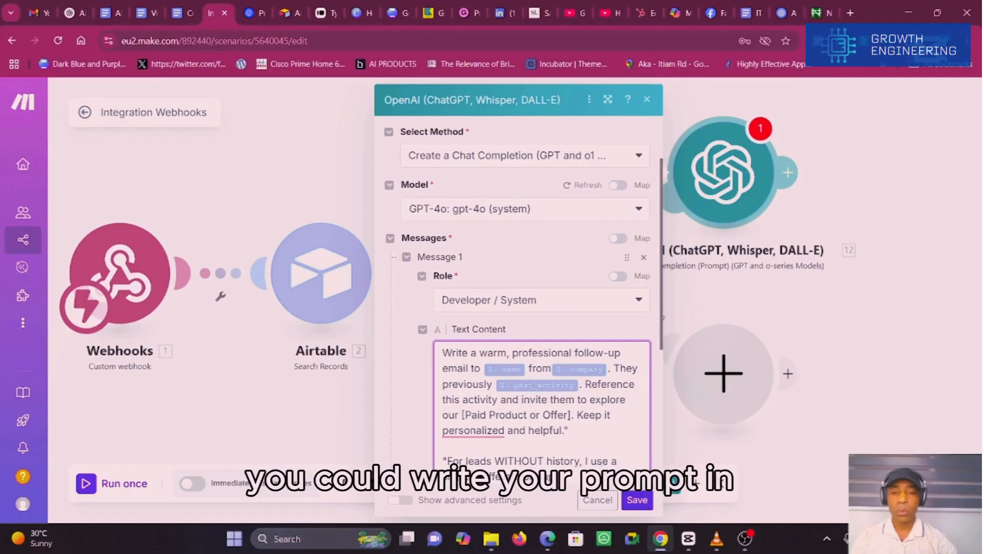
{"action": "left_click", "coordinate": [548, 461]}
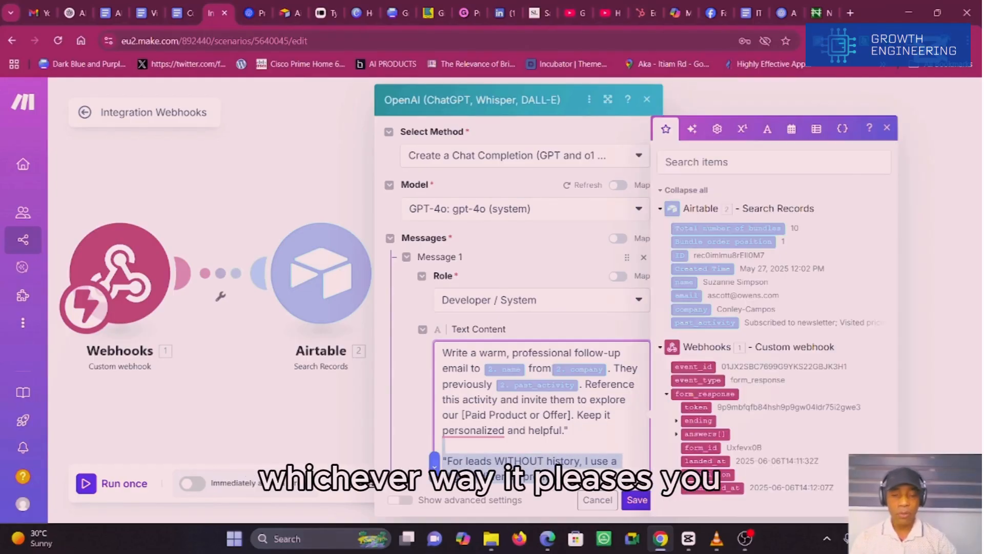
{"action": "left_click", "coordinate": [637, 501]}
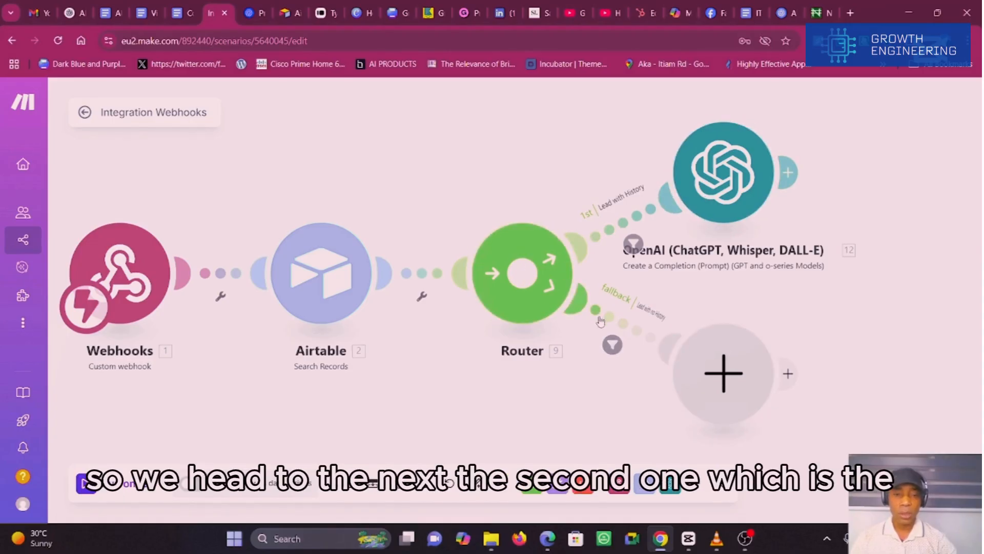
Step: Add an OpenAI Create a Completion (Prompt) module to the empty slot on the router's fallback route
{"action": "left_click", "coordinate": [709, 358]}
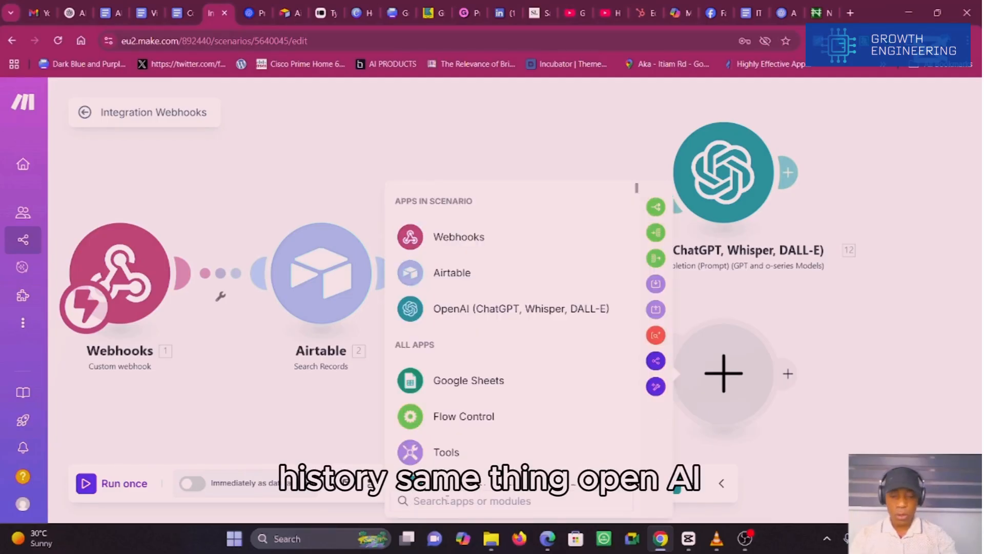
{"action": "type", "text": "open"}
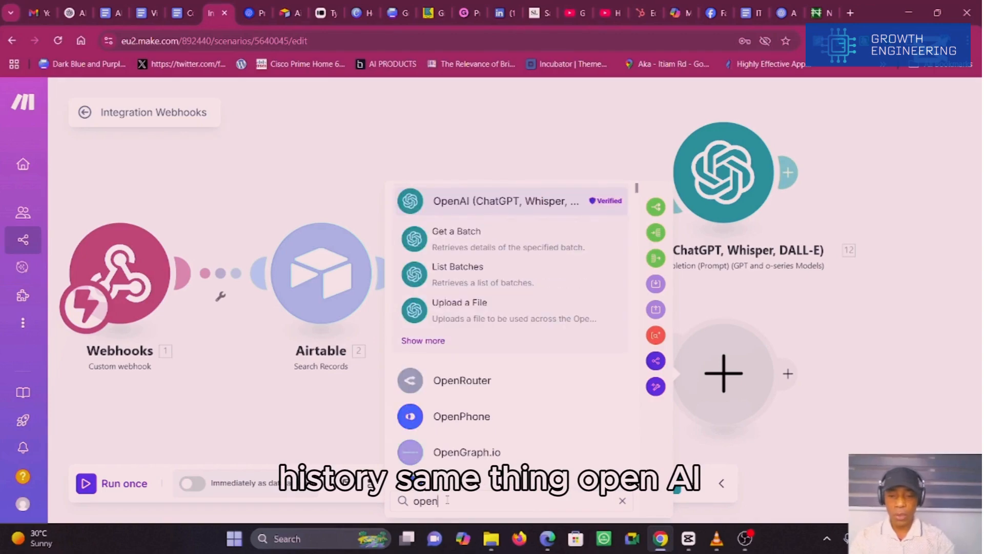
{"action": "left_click", "coordinate": [489, 206]}
{"action": "left_click", "coordinate": [487, 415]}
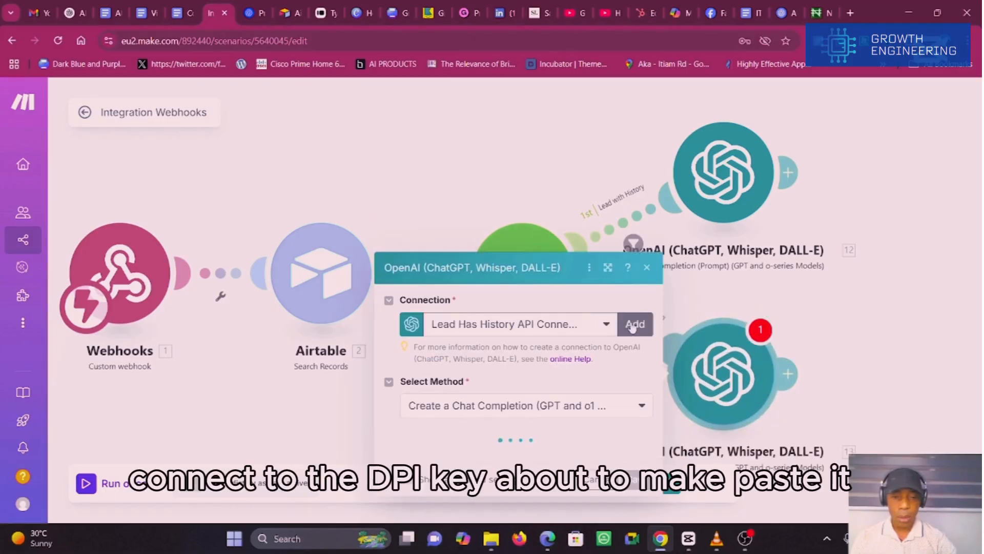
Step: Create a new OpenAI connection named My OpenAI connection for this module by pasting the API key, and save it
{"action": "left_click", "coordinate": [632, 326]}
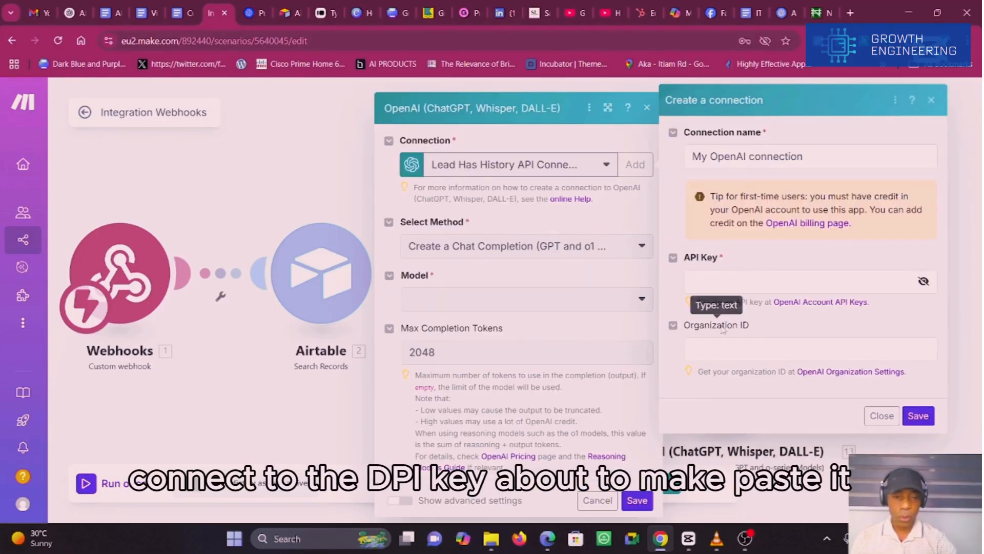
{"action": "left_click", "coordinate": [751, 290]}
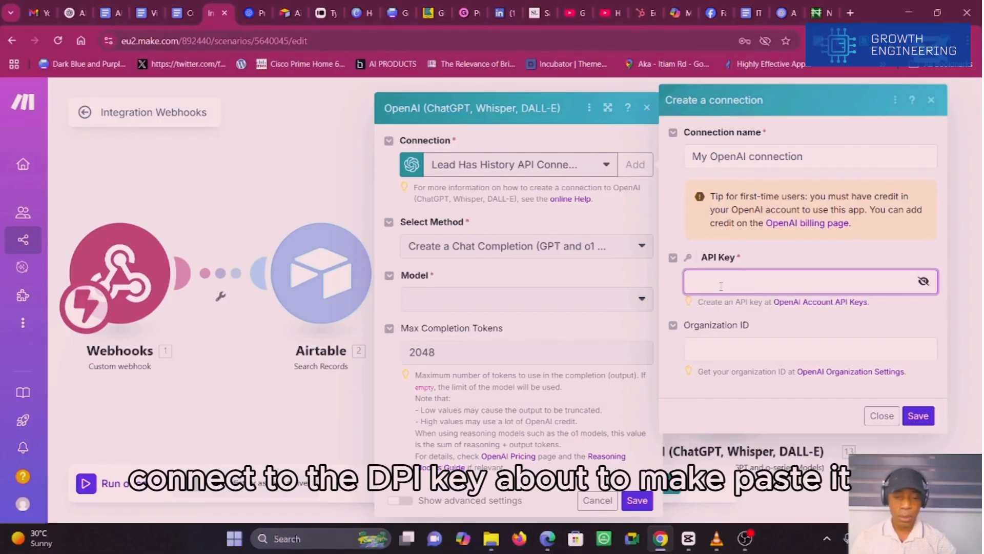
{"action": "key", "text": "ctrl+v"}
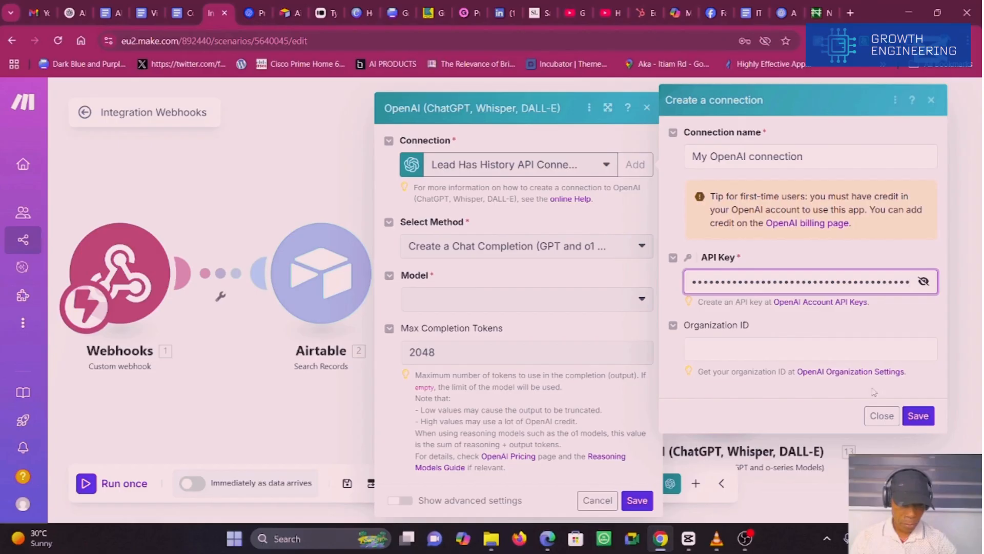
{"action": "left_click", "coordinate": [917, 416]}
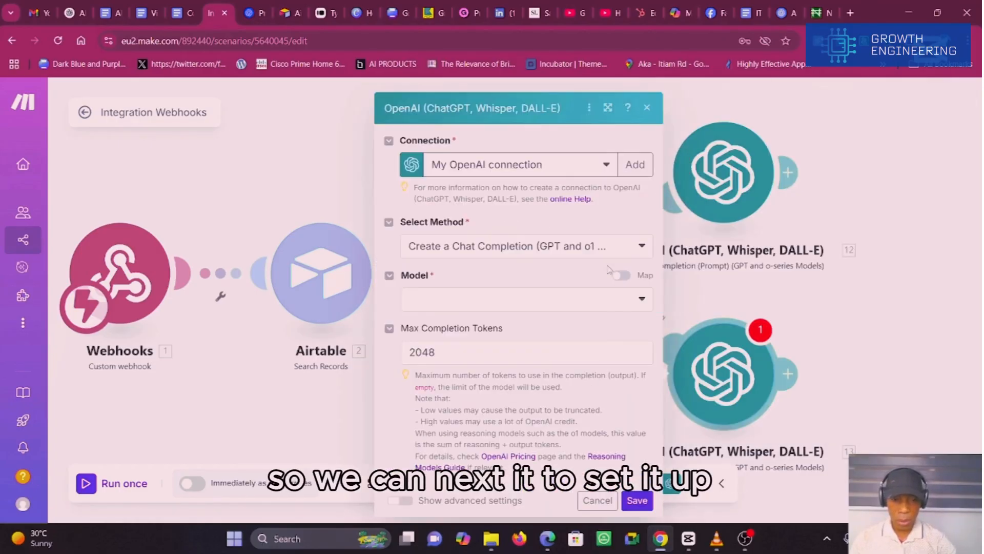
Step: Set the fallback-route OpenAI module's model to gpt-4o (system)
{"action": "left_click", "coordinate": [641, 298]}
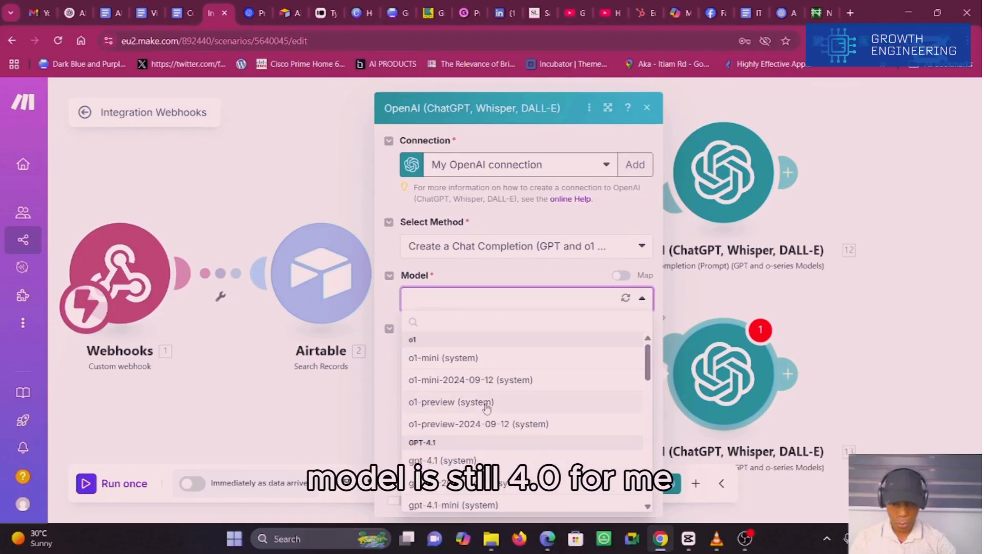
{"action": "scroll", "coordinate": [648, 375], "scroll_direction": "down", "scroll_amount": 5}
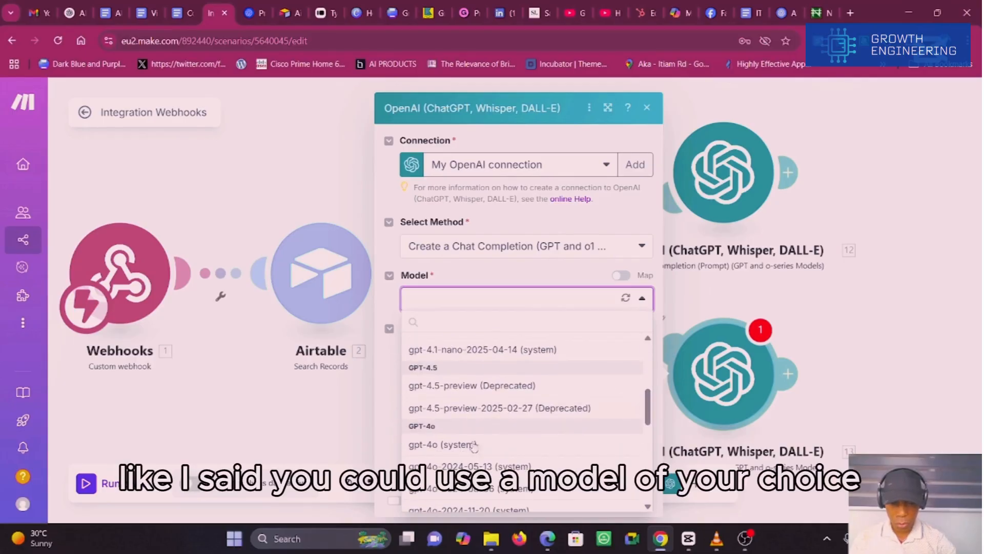
{"action": "left_click", "coordinate": [442, 444]}
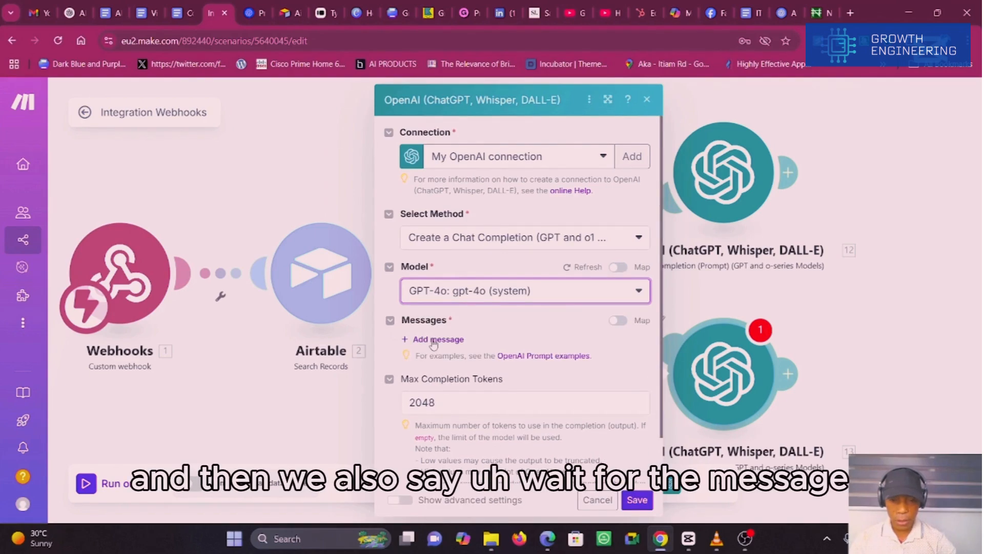
Step: Add a message with the User role and paste the friendly welcome email prompt as its text content
{"action": "left_click", "coordinate": [435, 338]}
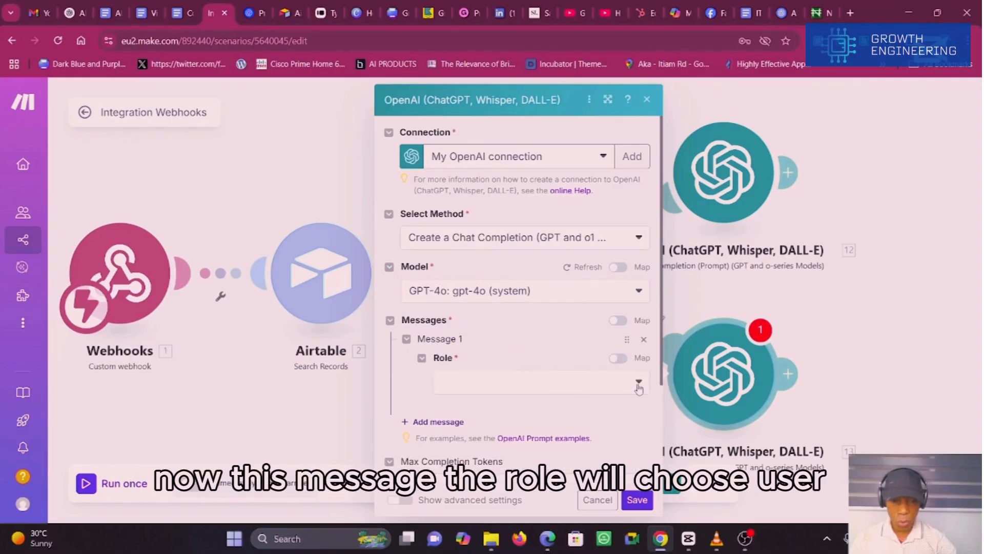
{"action": "left_click", "coordinate": [639, 380]}
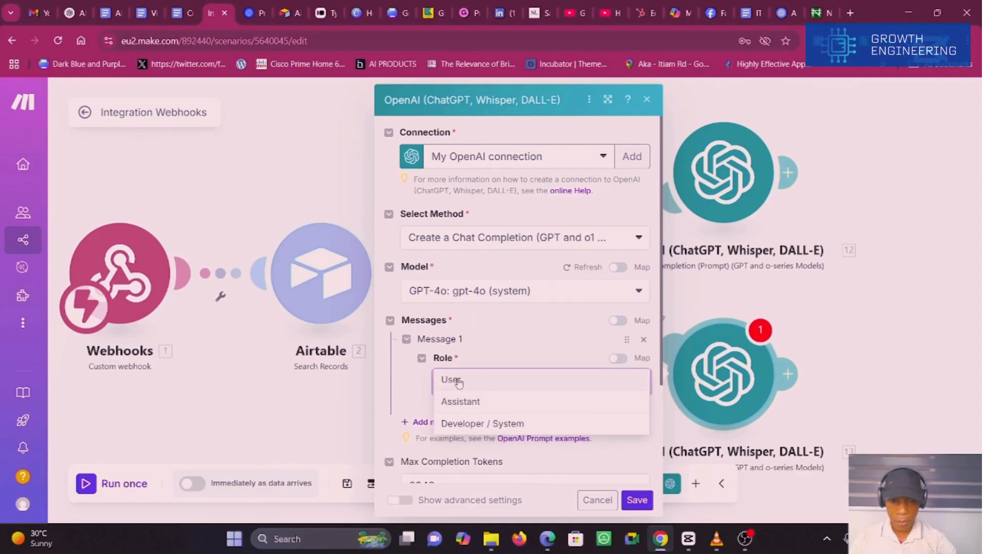
{"action": "left_click", "coordinate": [458, 380]}
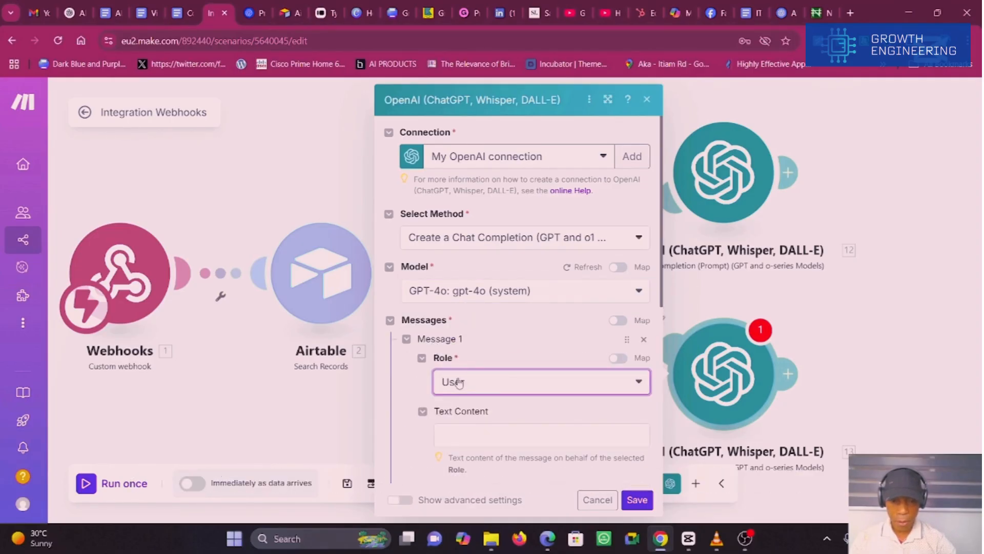
{"action": "left_click", "coordinate": [461, 433]}
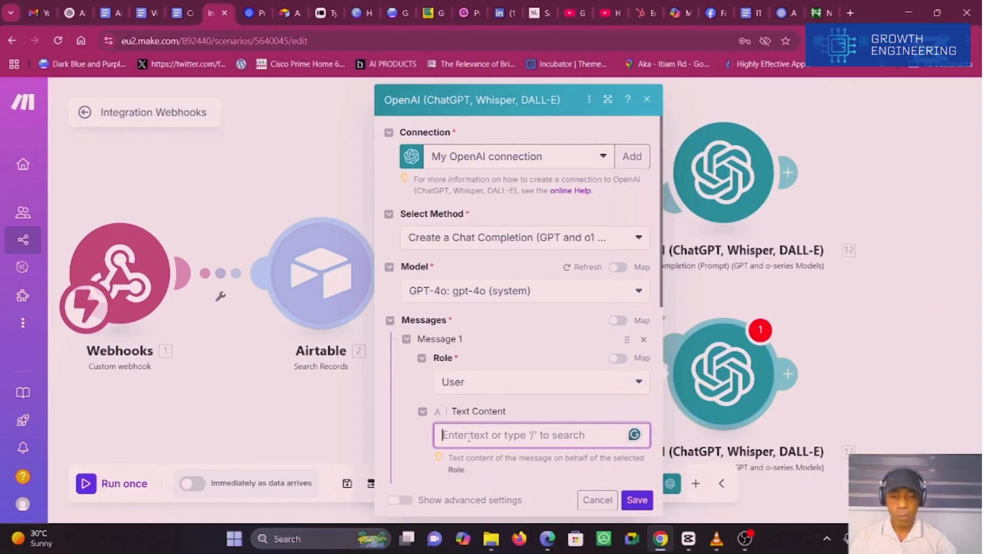
{"action": "left_click", "coordinate": [469, 437]}
{"action": "key", "text": "ctrl+v"}
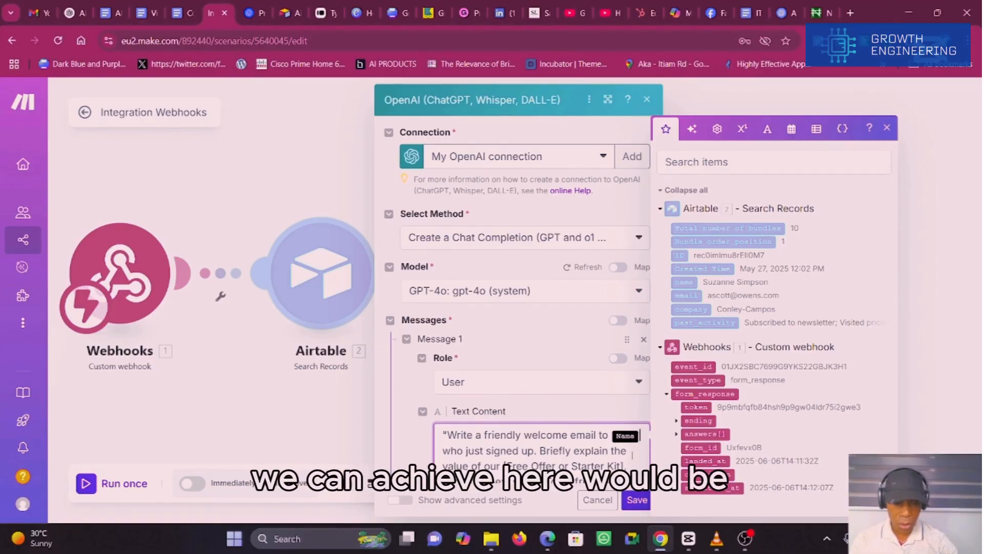
Step: Replace the Name placeholder in the welcome prompt with the Airtable name field and save the module
{"action": "key", "text": "BackSpace"}
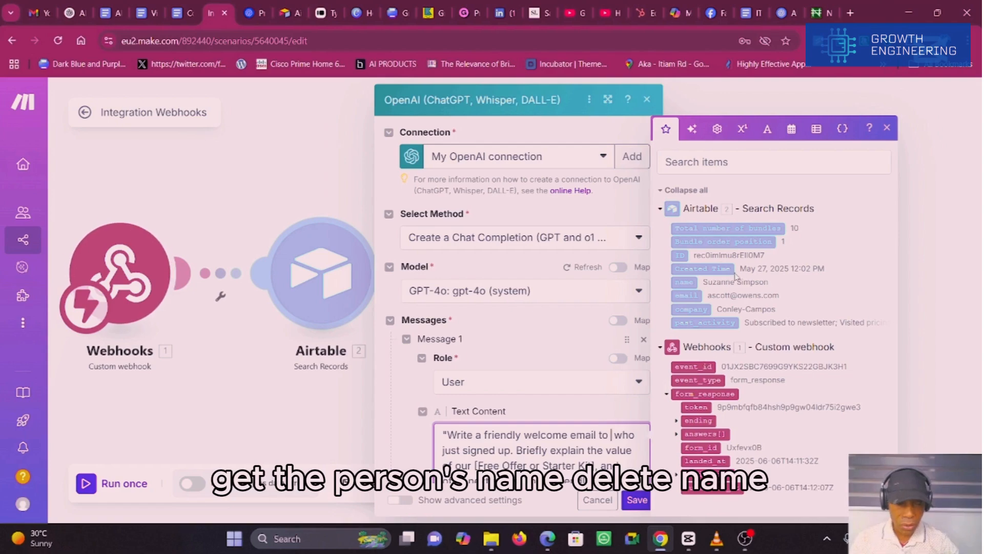
{"action": "left_click", "coordinate": [686, 281]}
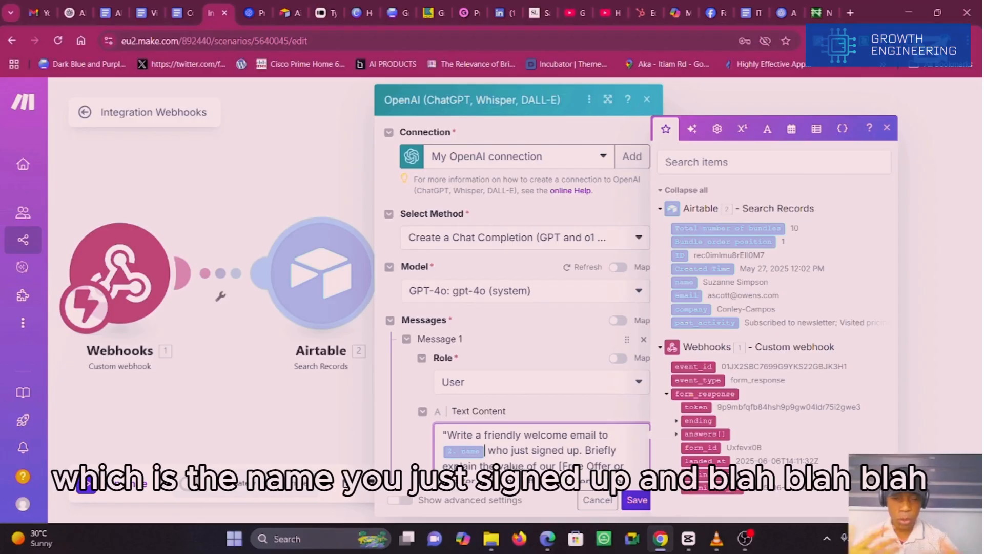
{"action": "left_click", "coordinate": [637, 500]}
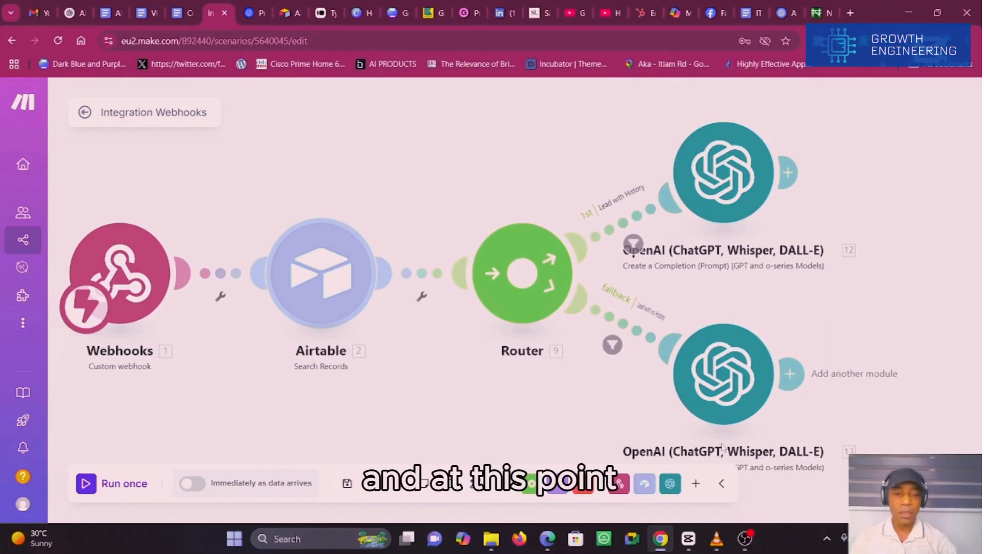